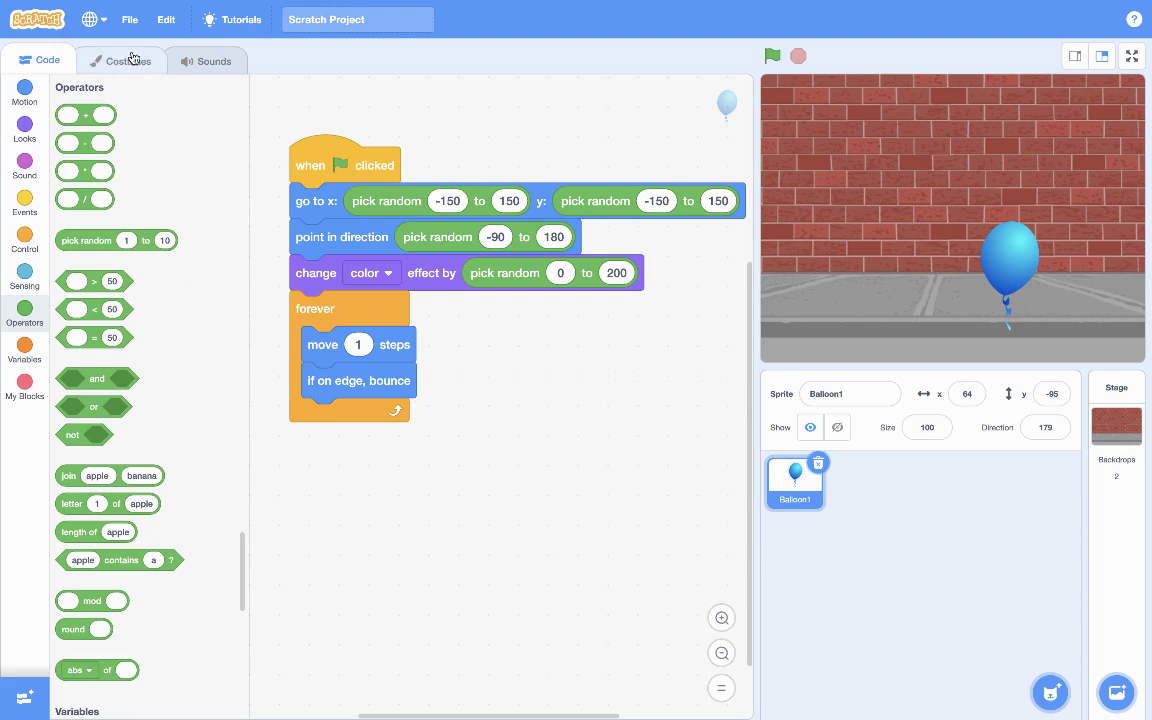
# Step: Delete the balloon1-c and balloon1-b costumes from the Balloon1 sprite
pyautogui.click(116, 61)
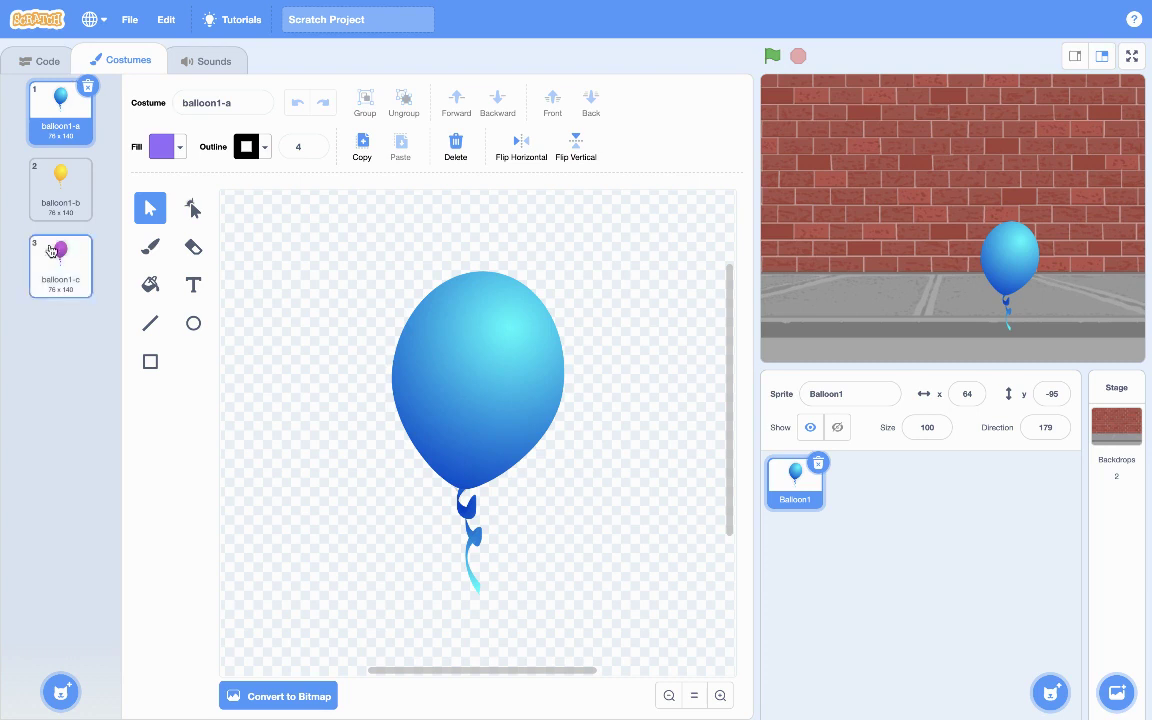
pyautogui.click(57, 285)
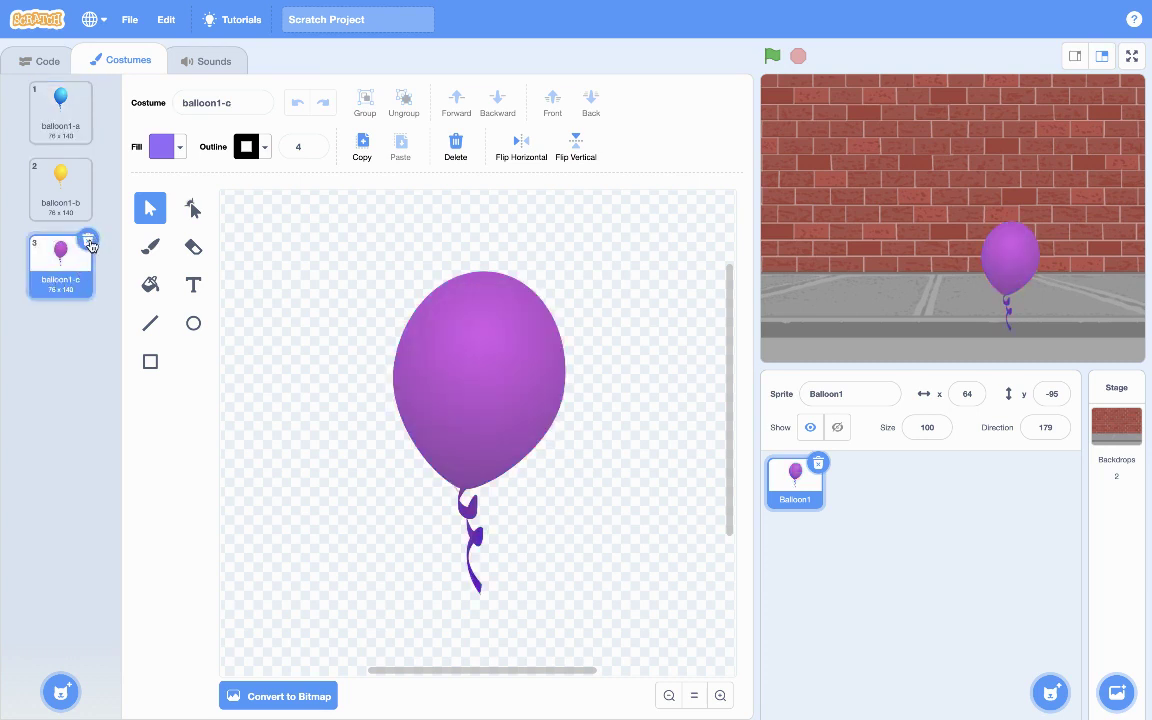
pyautogui.click(88, 242)
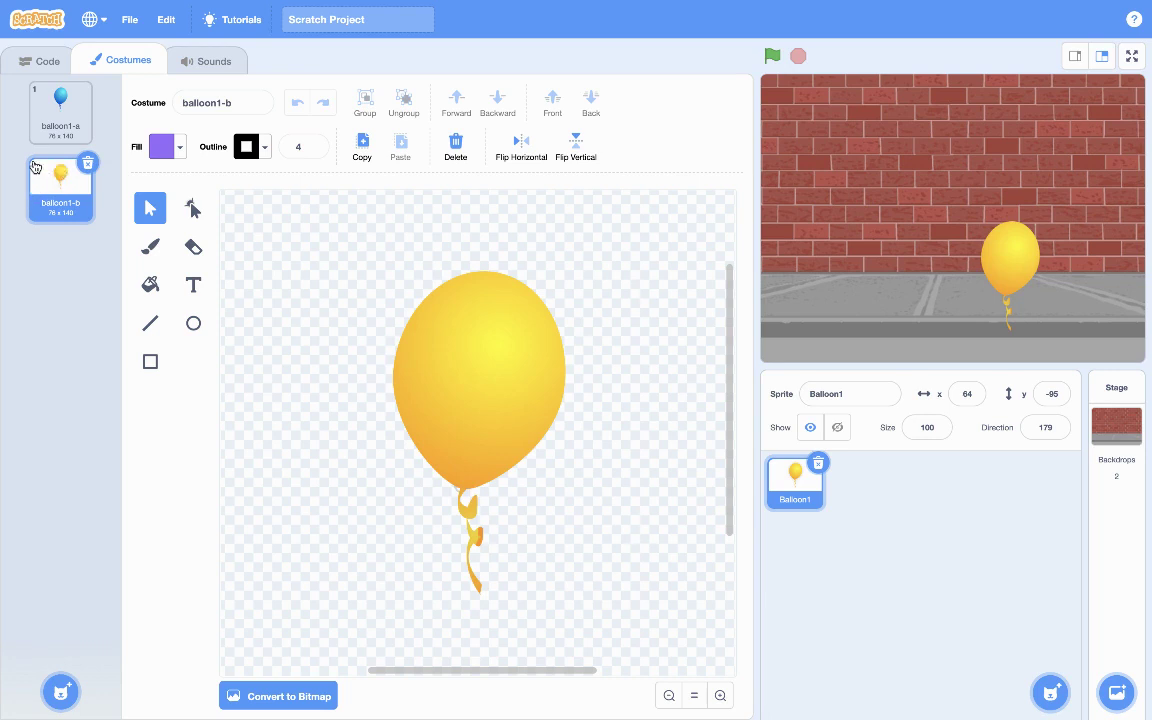
pyautogui.click(87, 164)
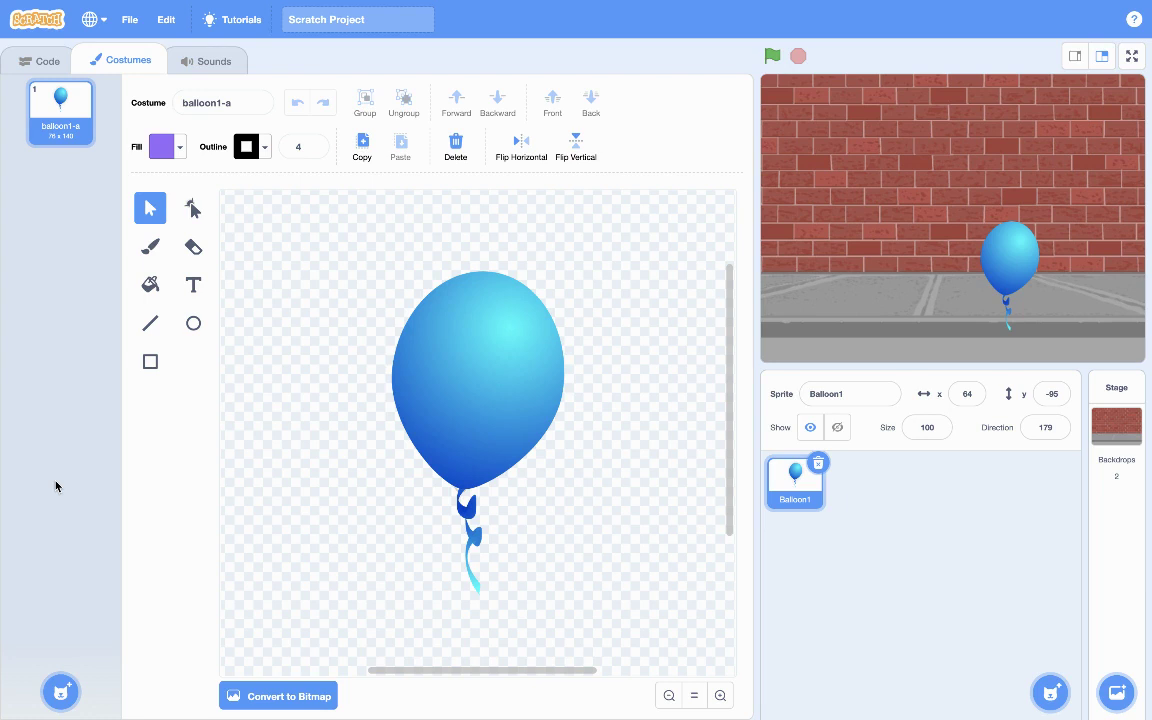
pyautogui.moveTo(61, 690)
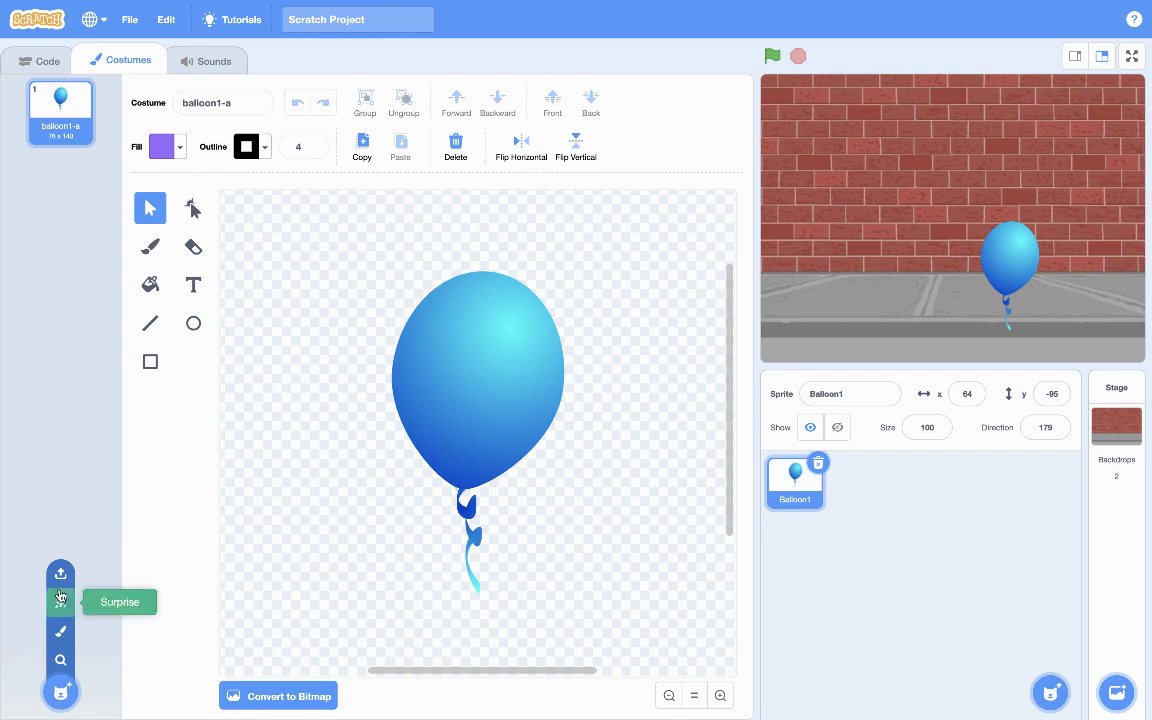
pyautogui.click(62, 692)
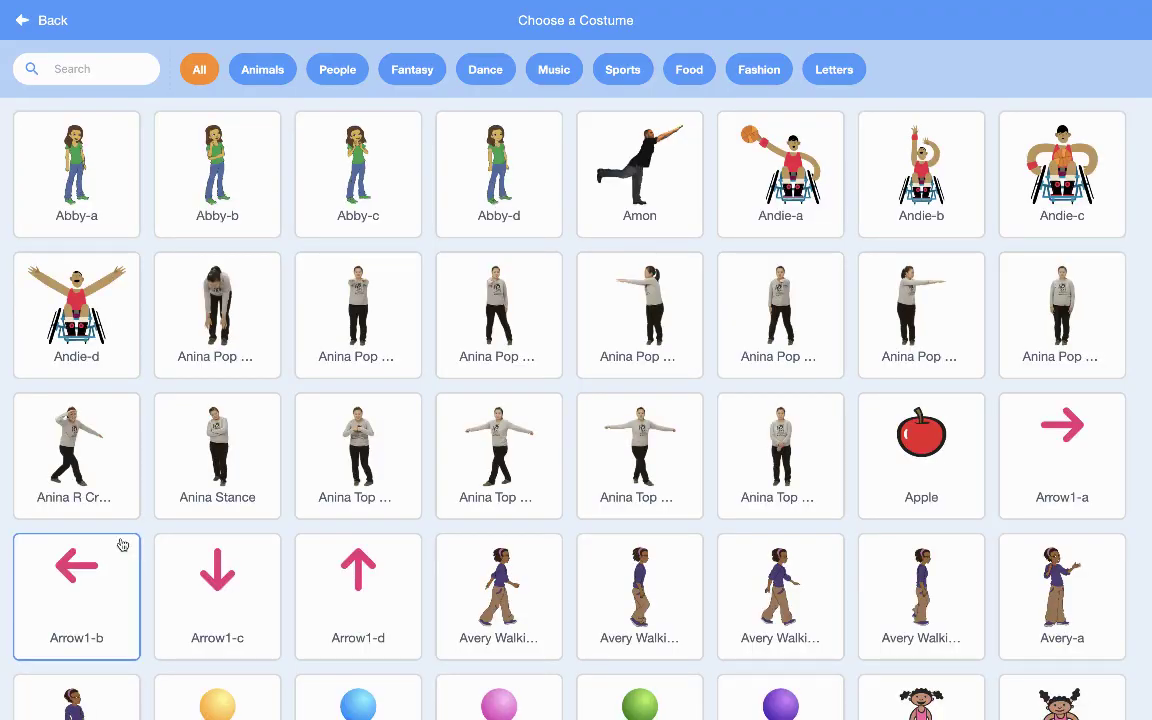
pyautogui.click(24, 21)
# Step: Add a blank painted costume to the Balloon1 sprite
pyautogui.moveTo(62, 688)
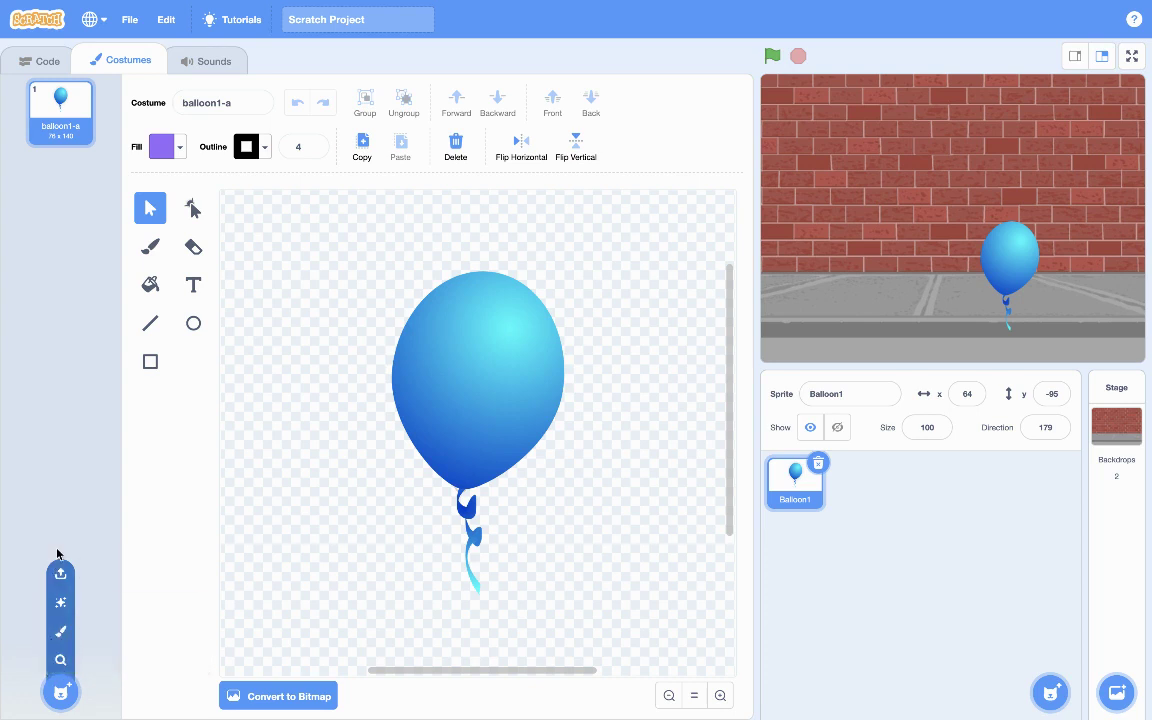
pyautogui.click(62, 632)
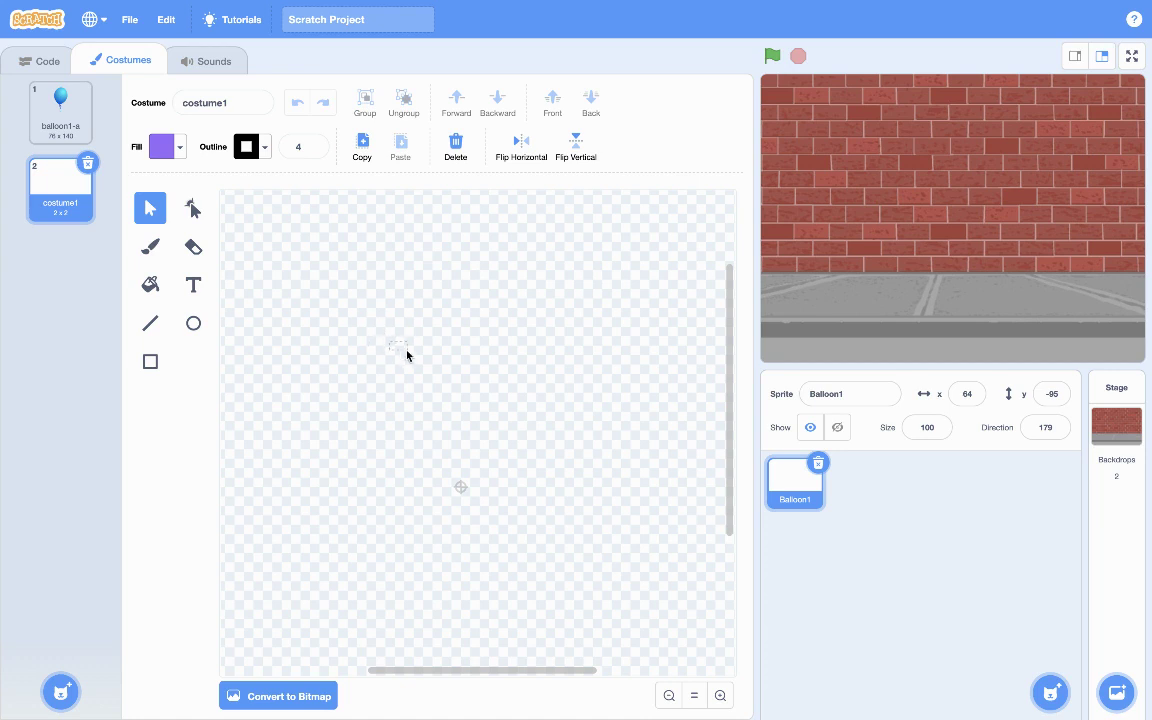
pyautogui.click(302, 280)
# Step: Set the Brush fill to black, with color, saturation and brightness all at 0
pyautogui.click(152, 249)
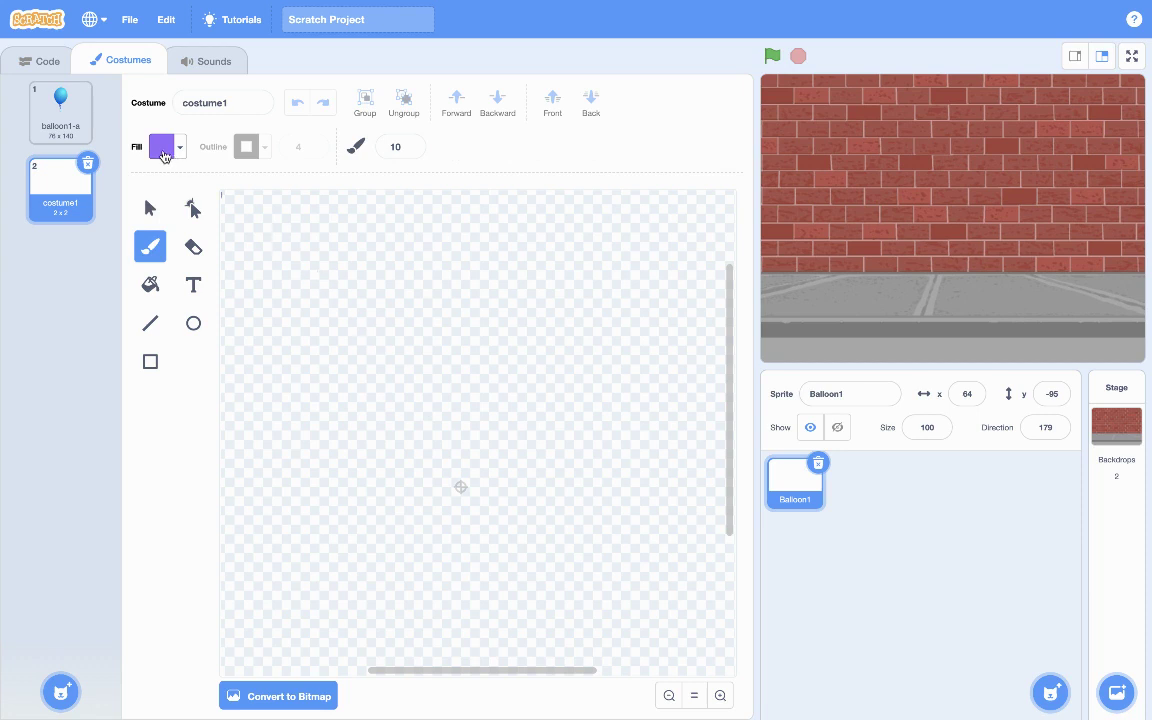
pyautogui.click(163, 150)
pyautogui.click(167, 458)
pyautogui.click(162, 147)
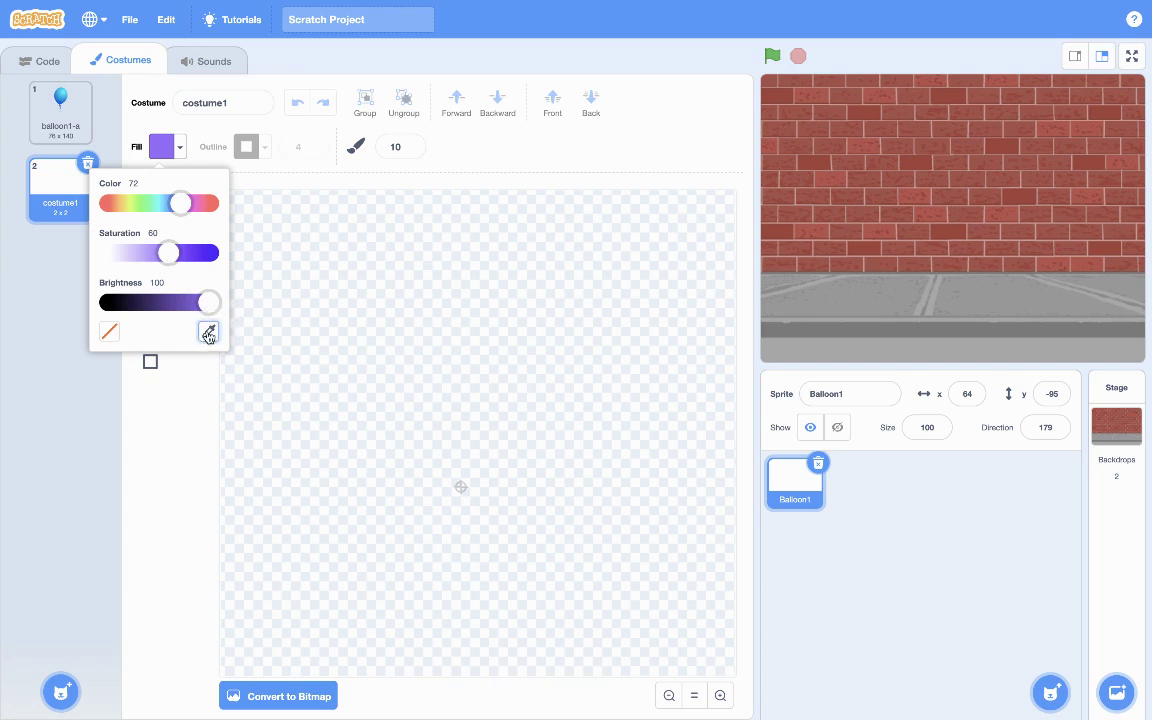
pyautogui.click(110, 332)
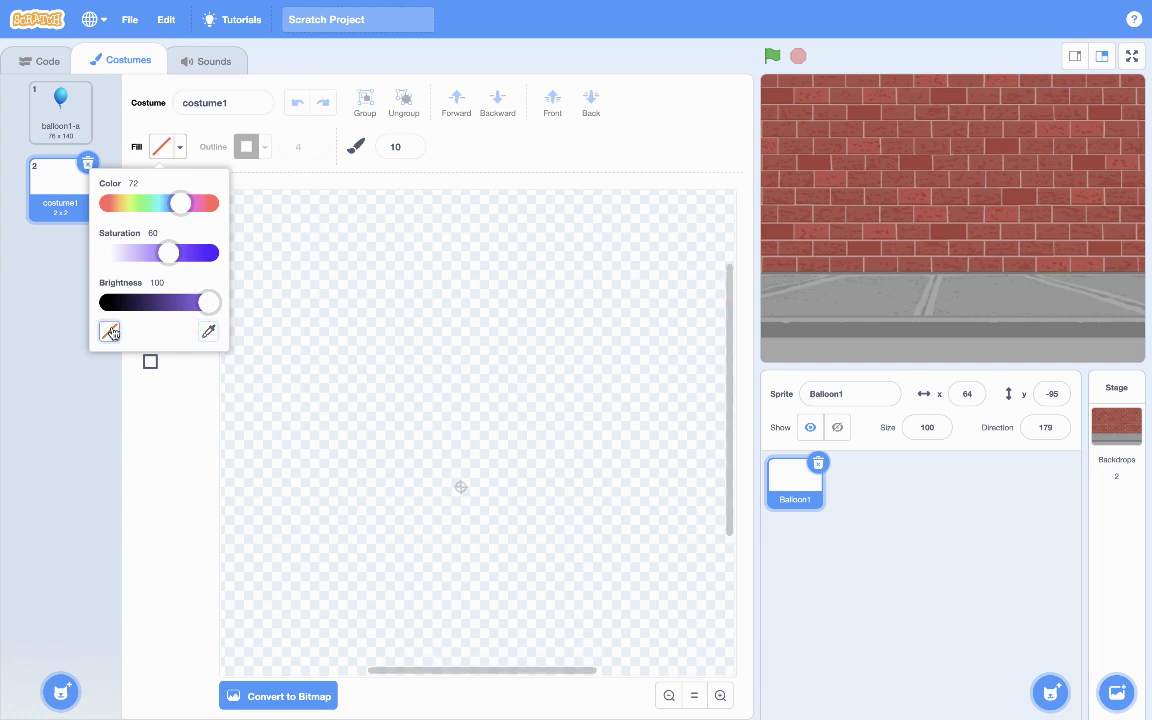
pyautogui.click(207, 329)
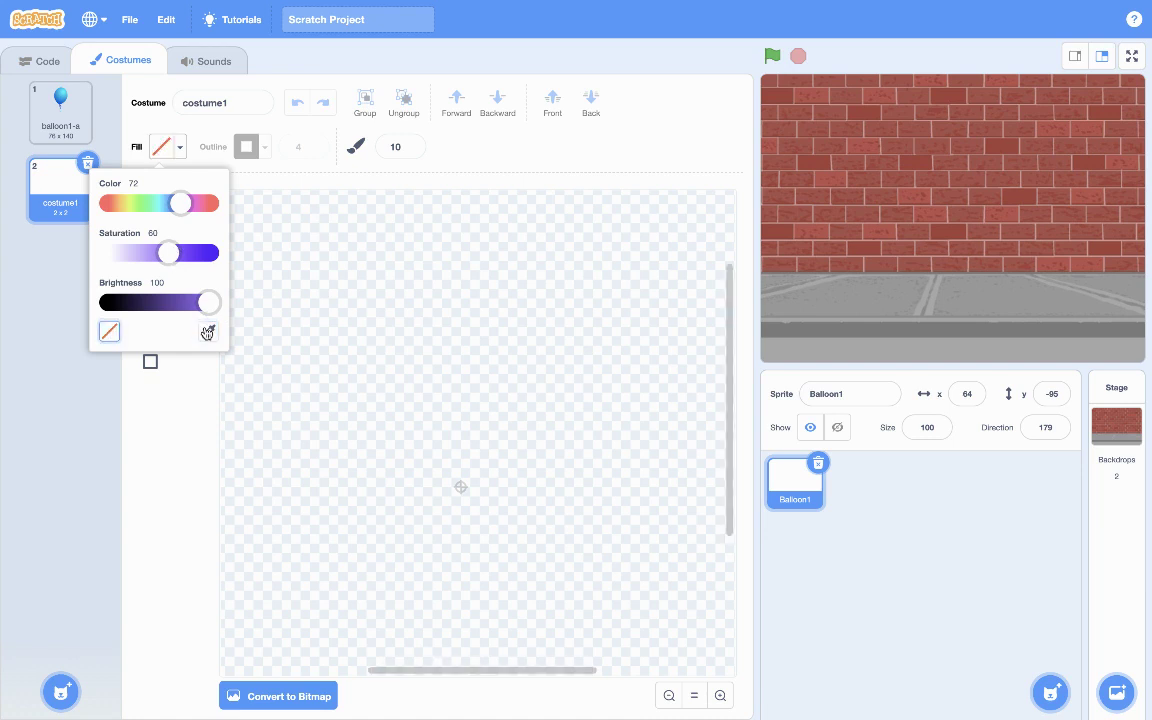
pyautogui.click(157, 303)
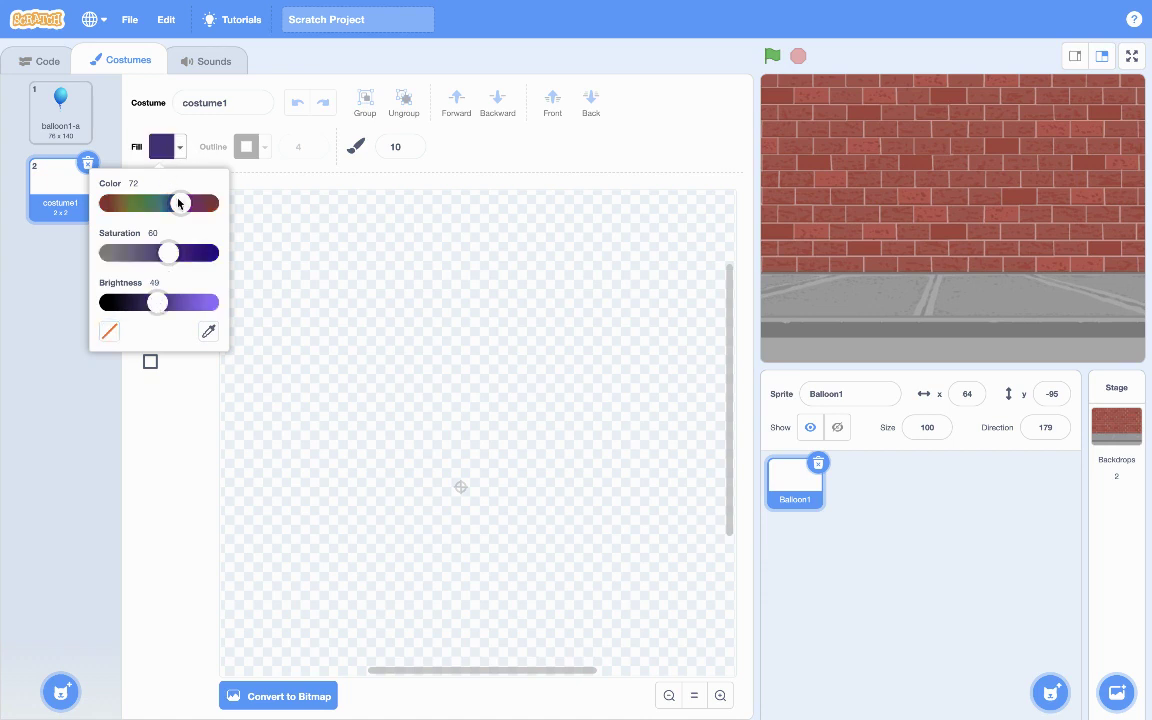
pyautogui.moveTo(180, 203); pyautogui.dragTo(68, 203)
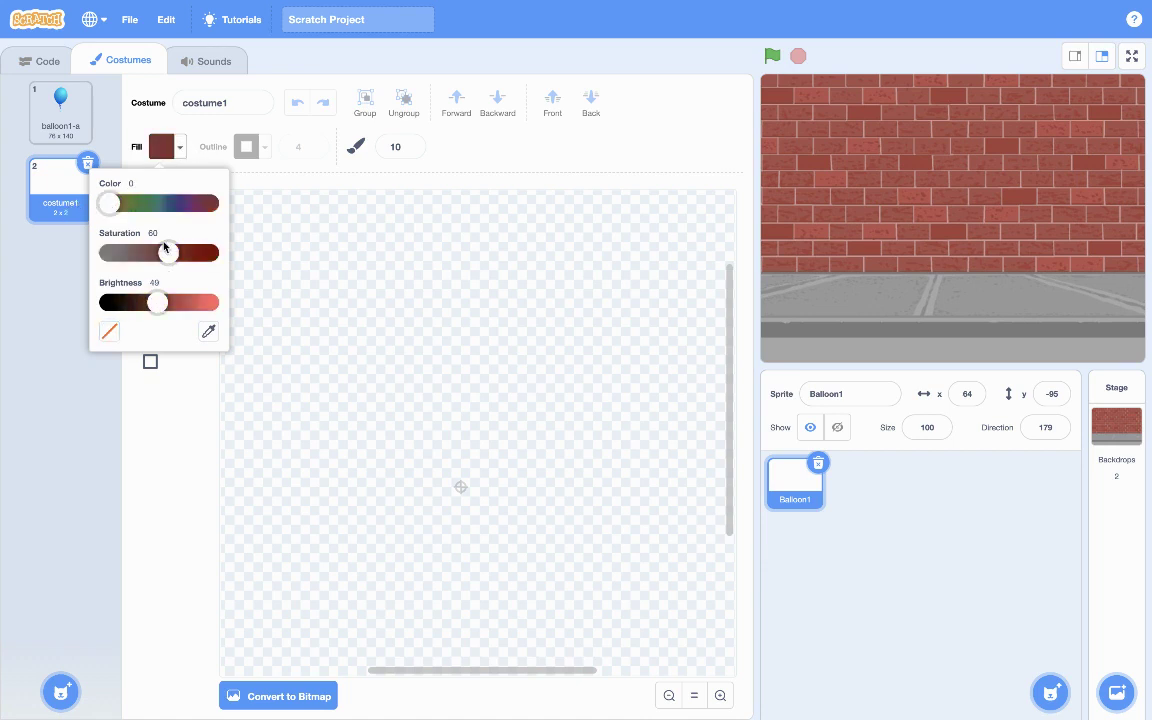
pyautogui.moveTo(157, 292); pyautogui.dragTo(75, 307)
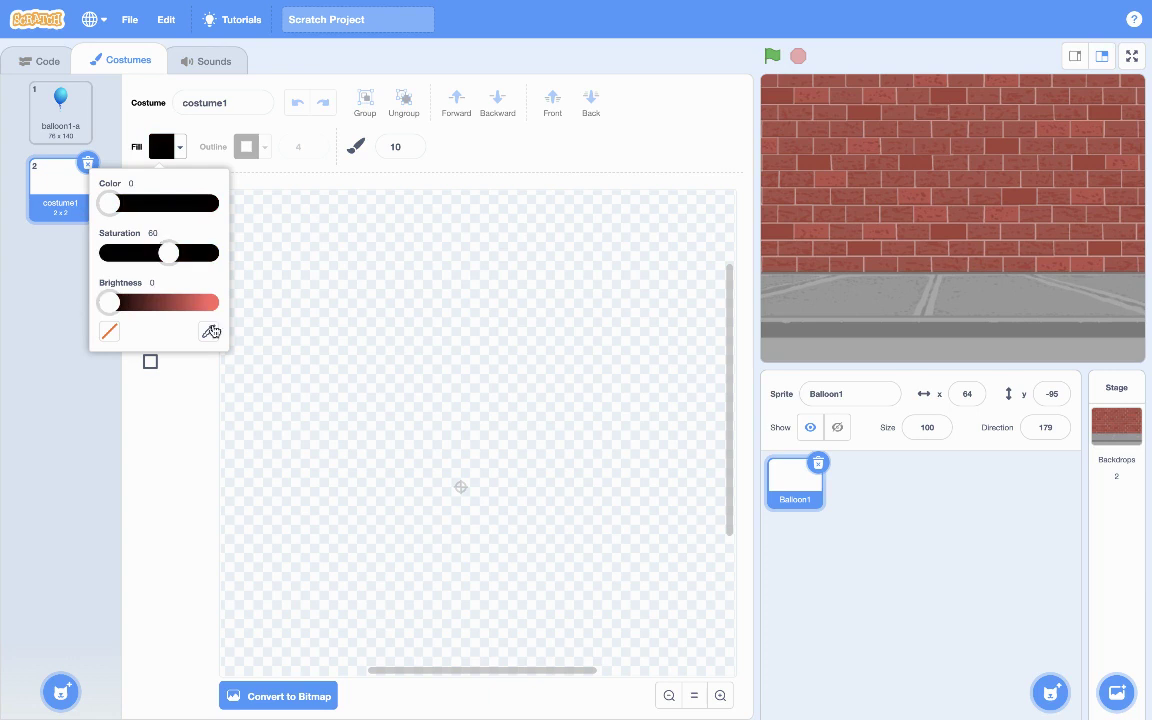
pyautogui.moveTo(175, 254); pyautogui.dragTo(77, 251)
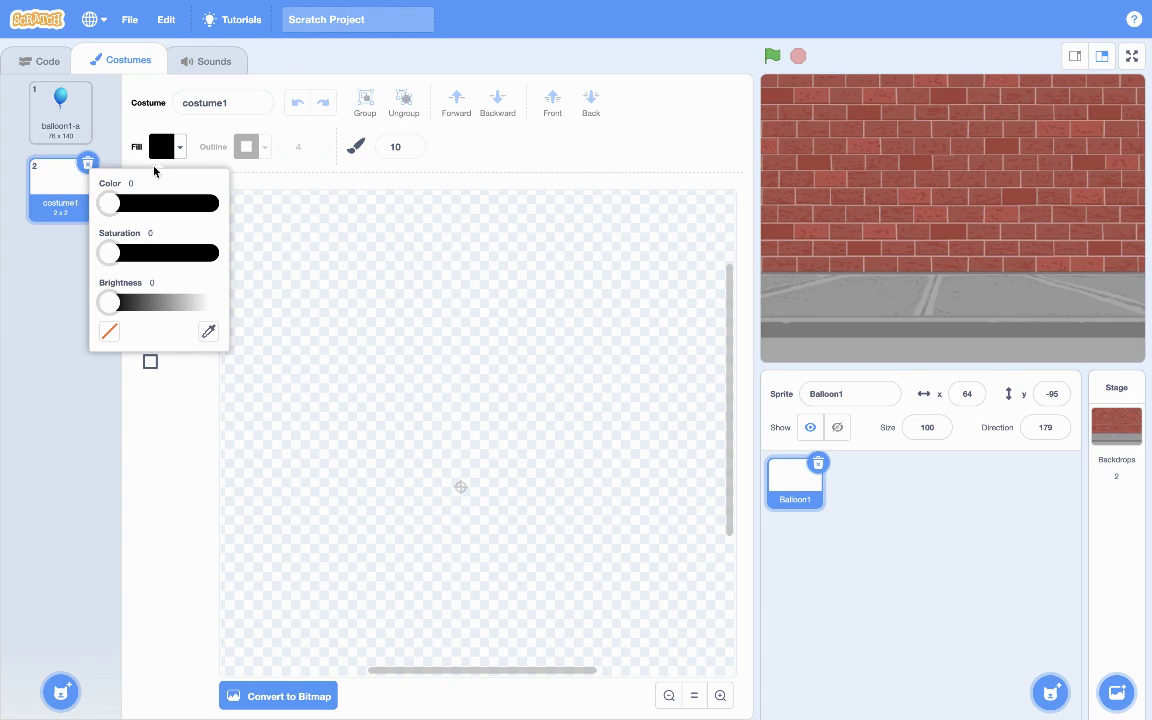
pyautogui.click(131, 163)
# Step: Rename the new costume burst and set the brush size to 5
pyautogui.click(210, 100)
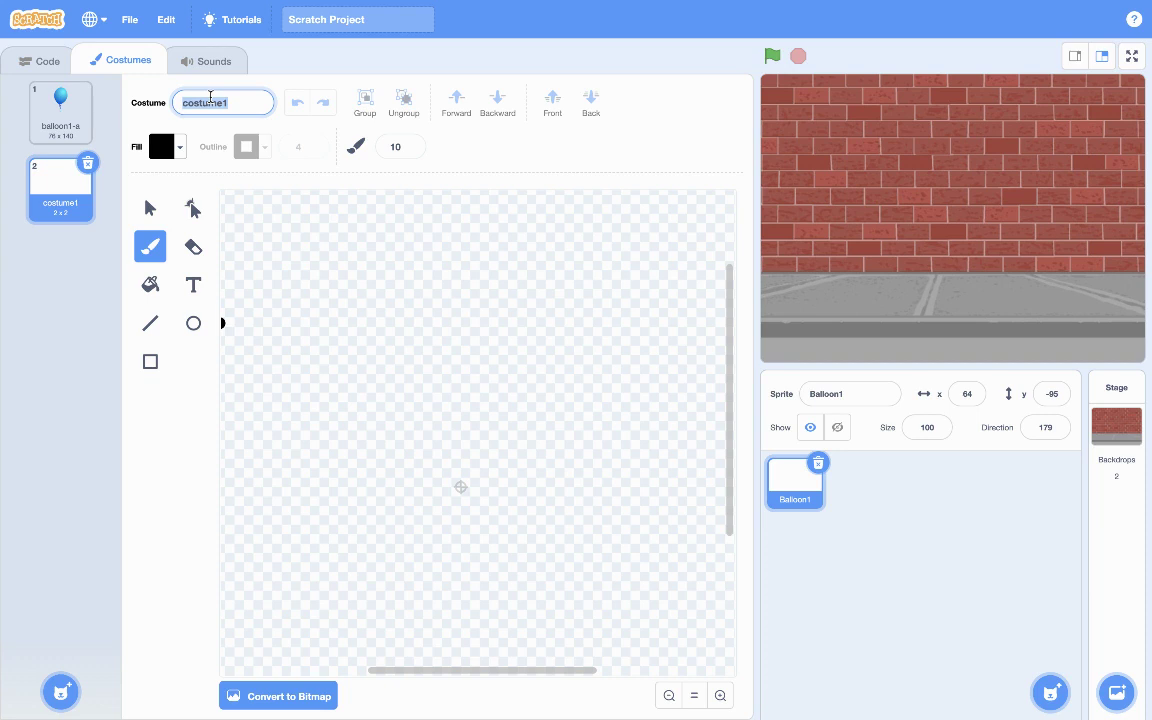
pyautogui.write('burst')
pyautogui.click(400, 146)
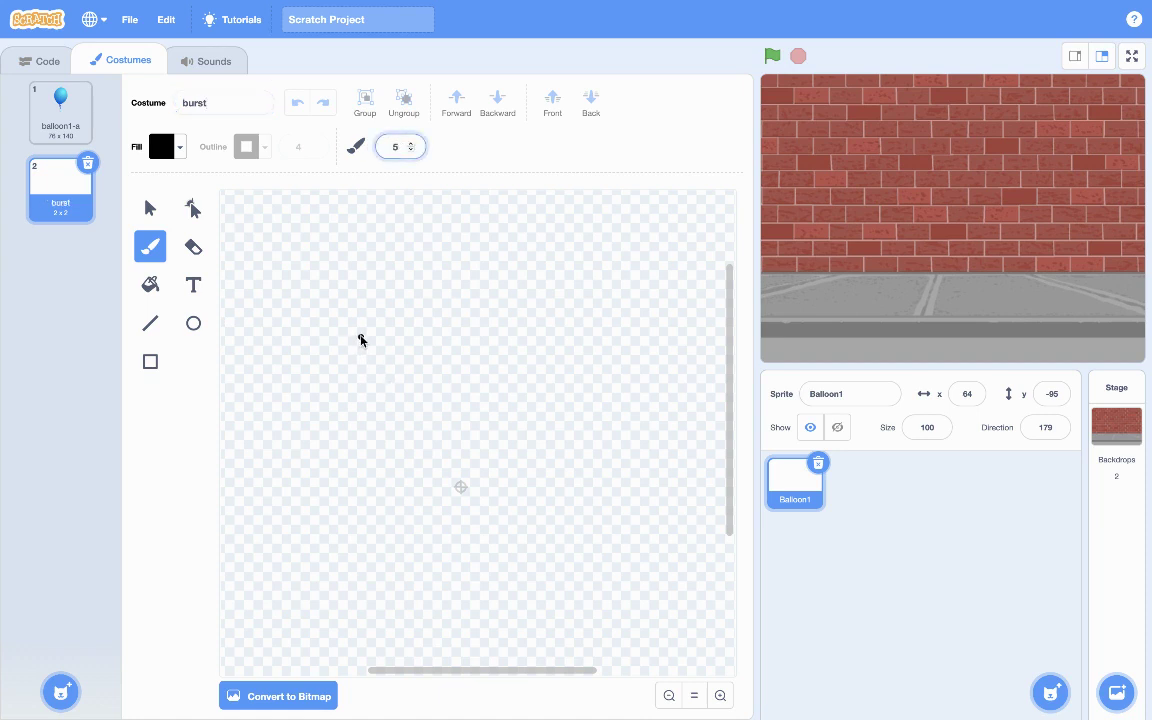
# Step: Draw a ring of short black strokes radiating outward above and left of the canvas centre, erasing the overlong stroke at its lower right
pyautogui.moveTo(361, 340)
pyautogui.mouseDown()
pyautogui.moveTo(386, 350)
pyautogui.moveTo(408, 328)
pyautogui.moveTo(440, 341)
pyautogui.moveTo(475, 397)
pyautogui.mouseUp()
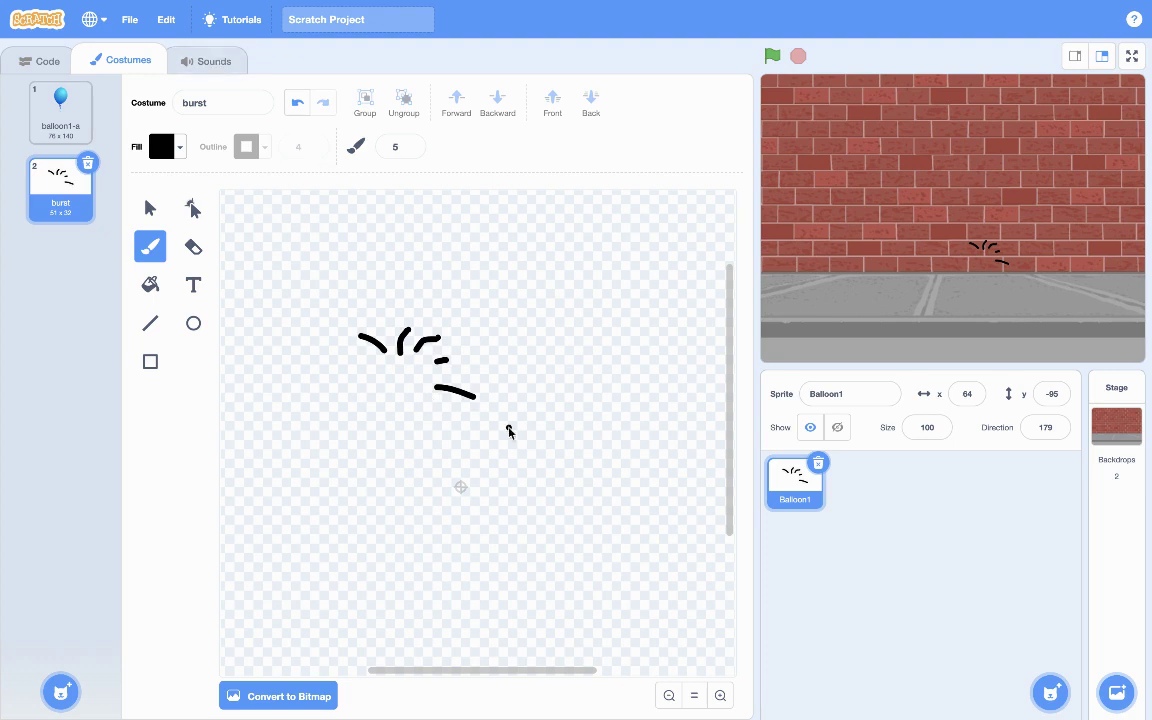
pyautogui.click(193, 246)
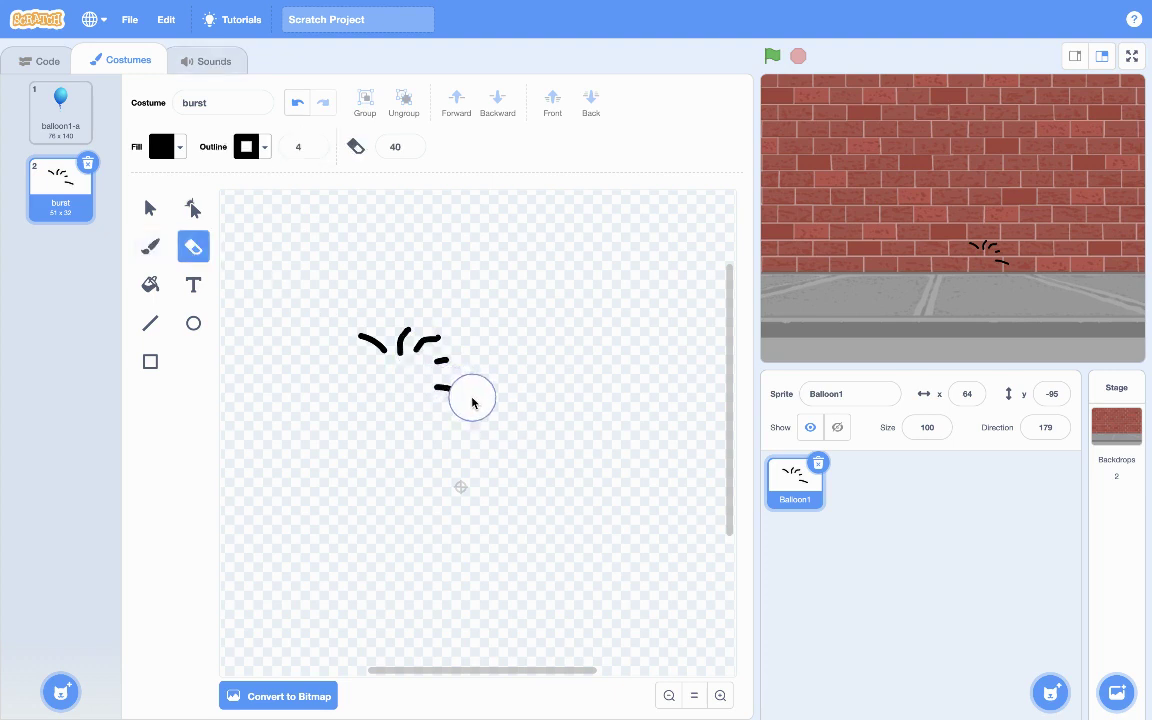
pyautogui.moveTo(470, 396); pyautogui.dragTo(432, 400)
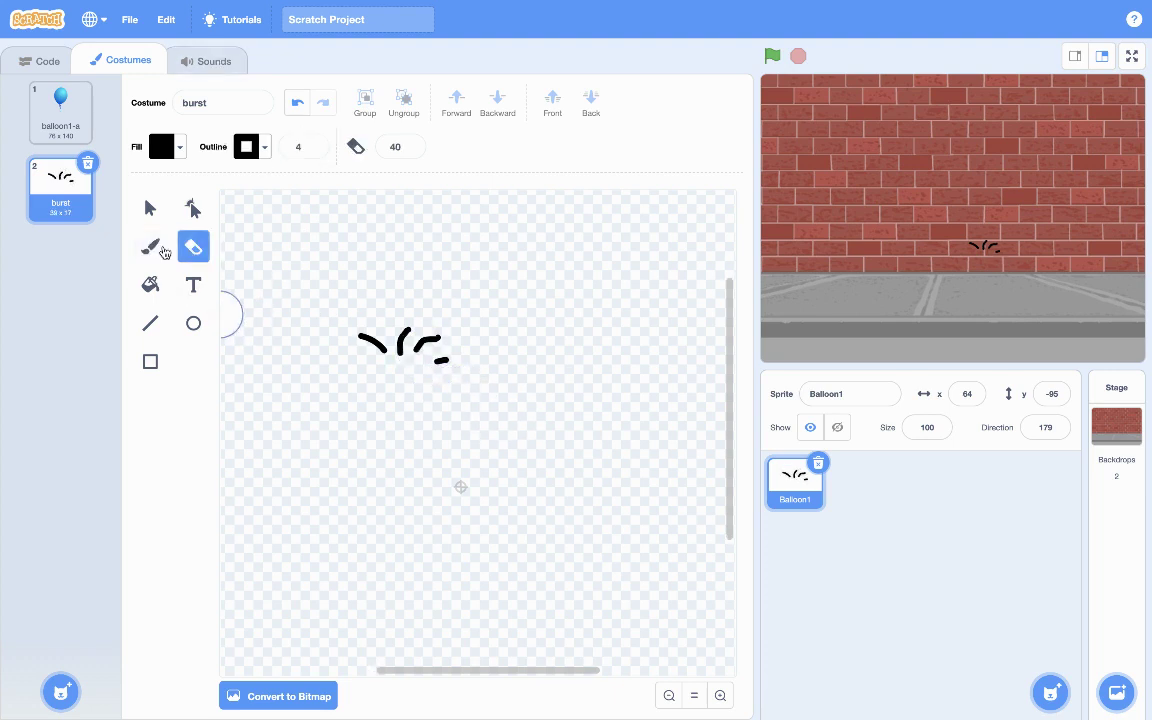
pyautogui.click(151, 247)
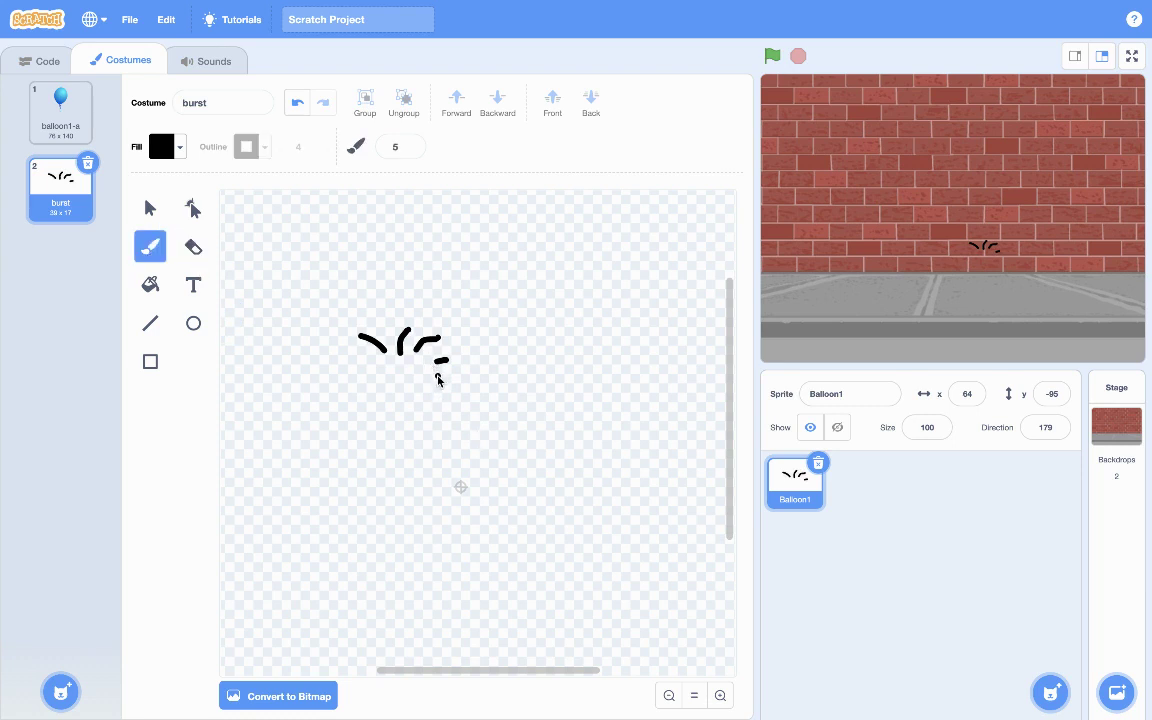
pyautogui.moveTo(437, 377)
pyautogui.mouseDown()
pyautogui.moveTo(448, 380)
pyautogui.moveTo(429, 420)
pyautogui.moveTo(407, 404)
pyautogui.moveTo(381, 418)
pyautogui.moveTo(386, 392)
pyautogui.moveTo(349, 403)
pyautogui.moveTo(347, 371)
pyautogui.mouseUp()
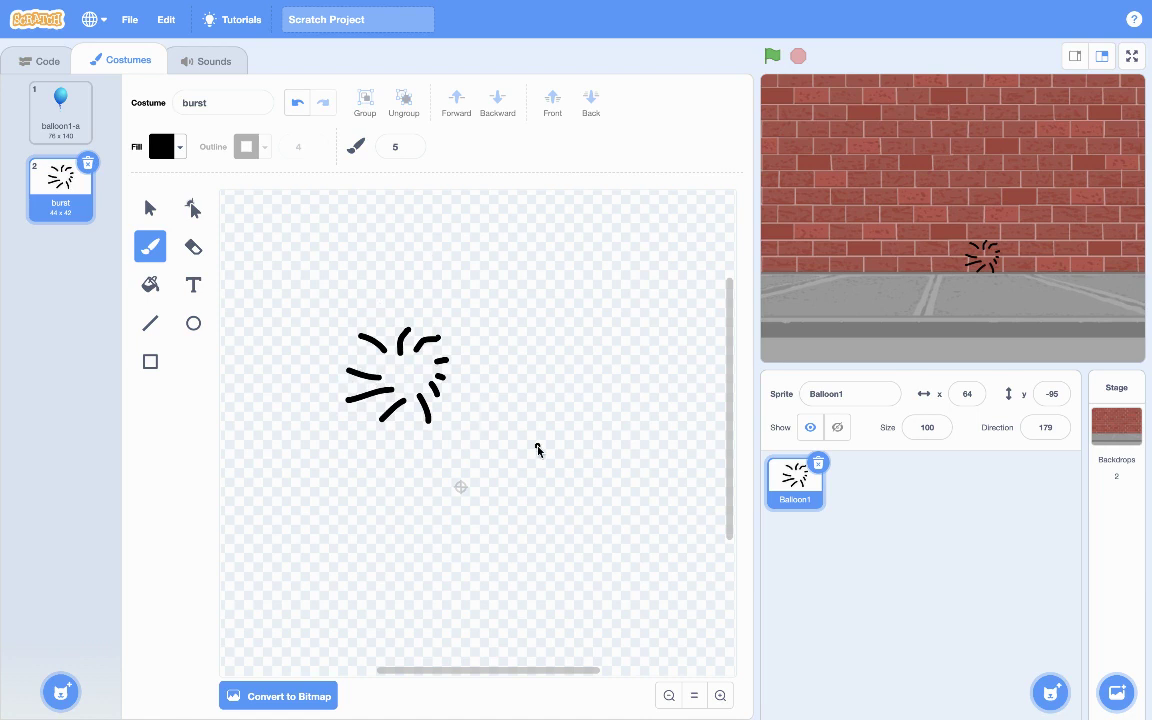
# Step: Erase the long strokes on the left and underside of the burst, redraw them shorter, and trim the upper-left stroke
pyautogui.click(193, 247)
pyautogui.moveTo(383, 400)
pyautogui.mouseDown()
pyautogui.moveTo(342, 375)
pyautogui.moveTo(406, 429)
pyautogui.moveTo(365, 378)
pyautogui.mouseUp()
pyautogui.moveTo(335, 320)
pyautogui.mouseDown()
pyautogui.moveTo(360, 347)
pyautogui.moveTo(386, 352)
pyautogui.moveTo(368, 367)
pyautogui.mouseUp()
pyautogui.click(150, 246)
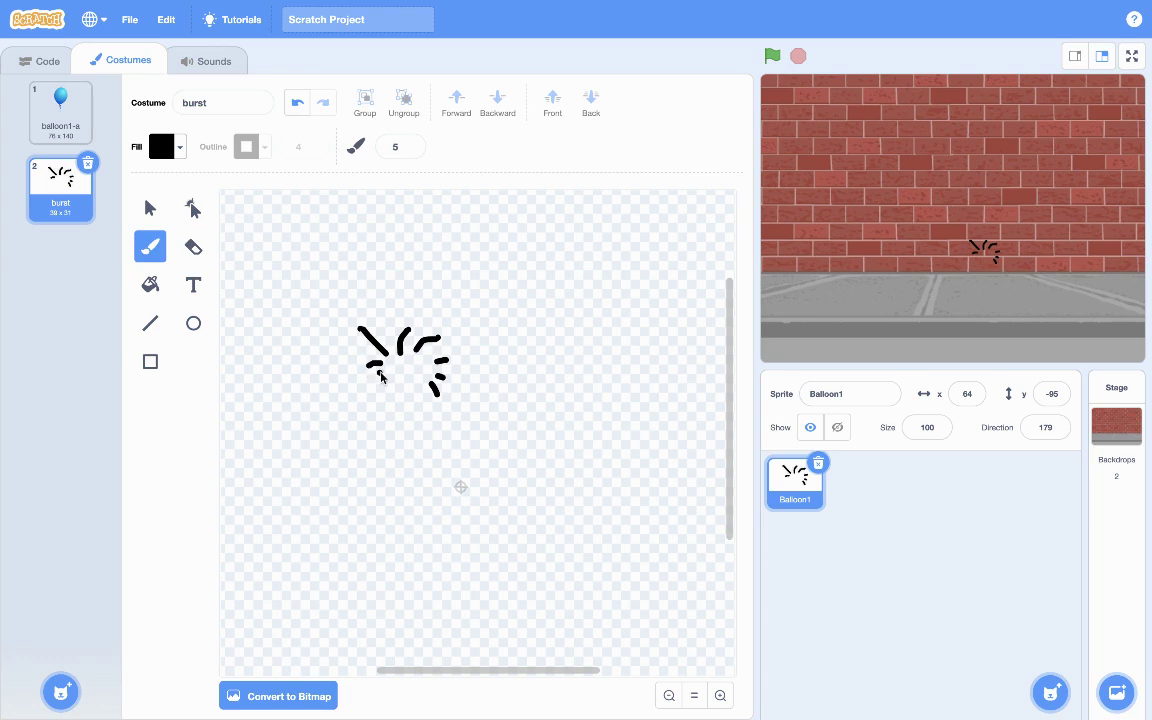
pyautogui.click(357, 371)
pyautogui.moveTo(369, 388)
pyautogui.mouseDown()
pyautogui.moveTo(391, 377)
pyautogui.moveTo(389, 460)
pyautogui.moveTo(396, 390)
pyautogui.mouseUp()
pyautogui.click(193, 246)
pyautogui.click(151, 248)
pyautogui.moveTo(397, 393)
pyautogui.mouseDown()
pyautogui.moveTo(396, 412)
pyautogui.moveTo(415, 411)
pyautogui.mouseUp()
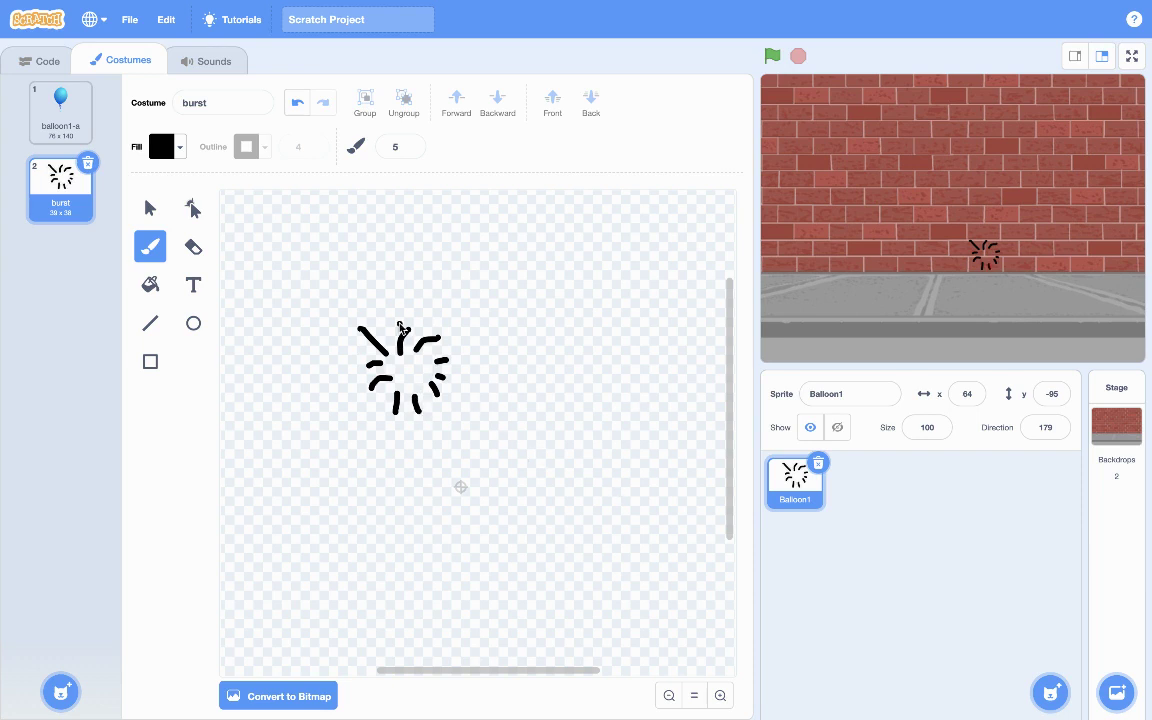
pyautogui.click(193, 247)
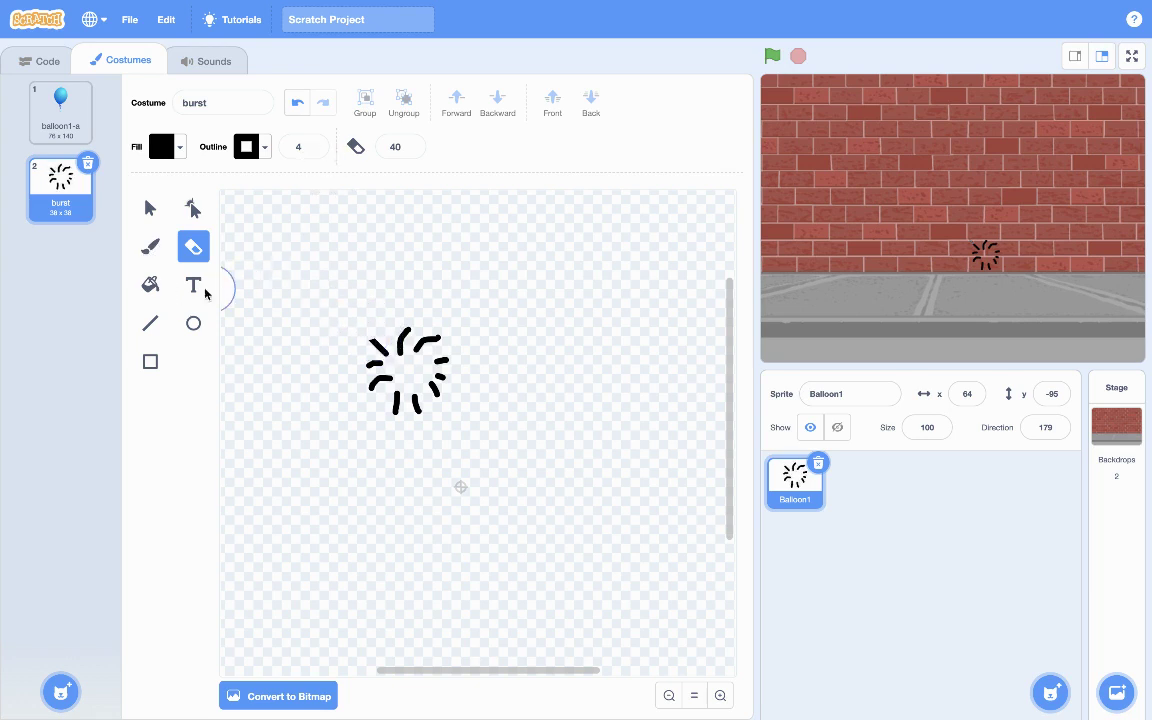
pyautogui.click(152, 248)
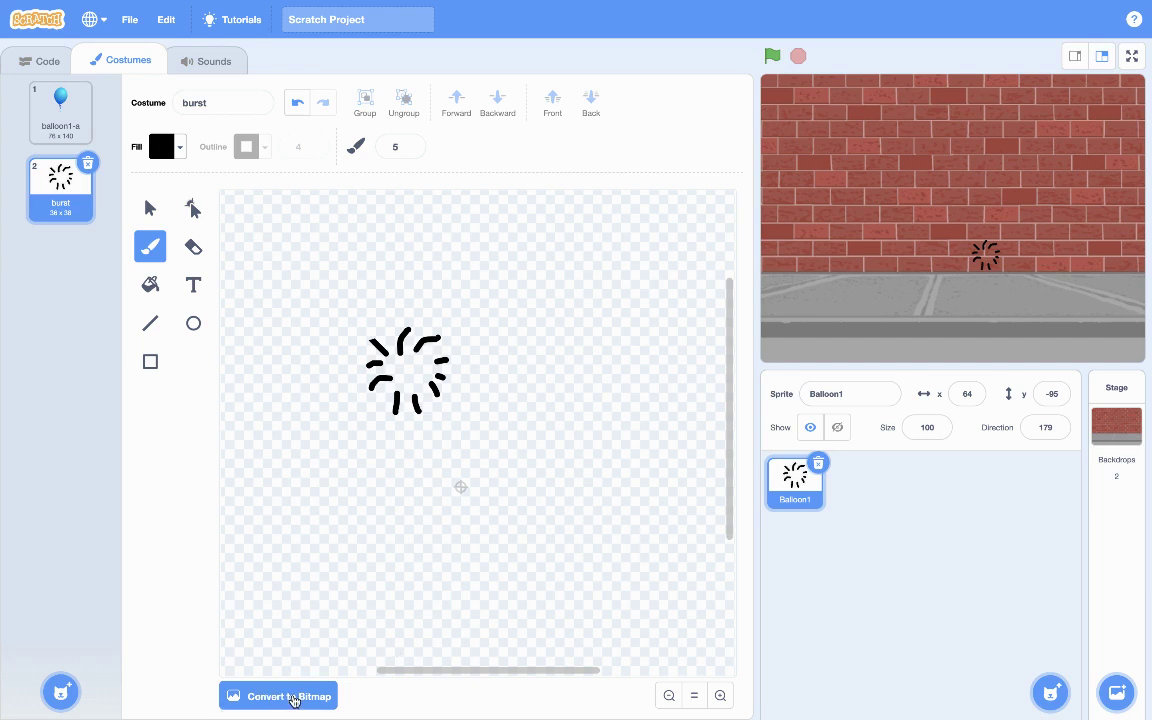
# Step: Convert the burst costume to bitmap and back to vector
pyautogui.click(291, 697)
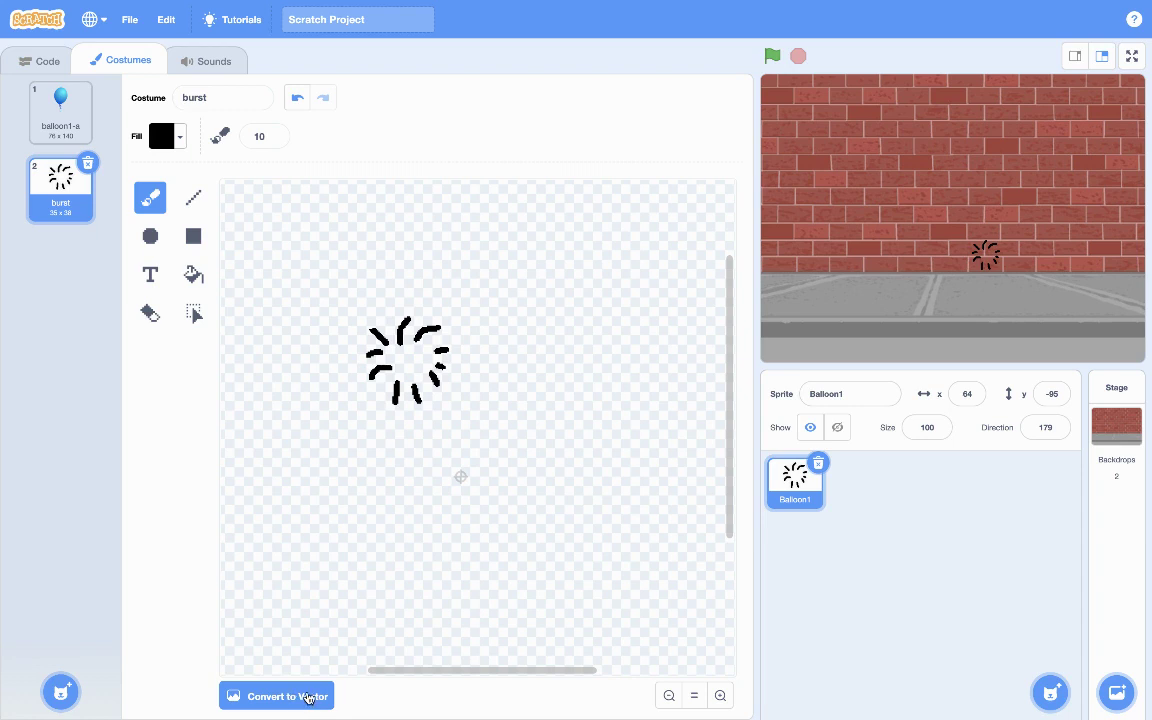
pyautogui.click(310, 698)
pyautogui.click(309, 698)
pyautogui.click(295, 695)
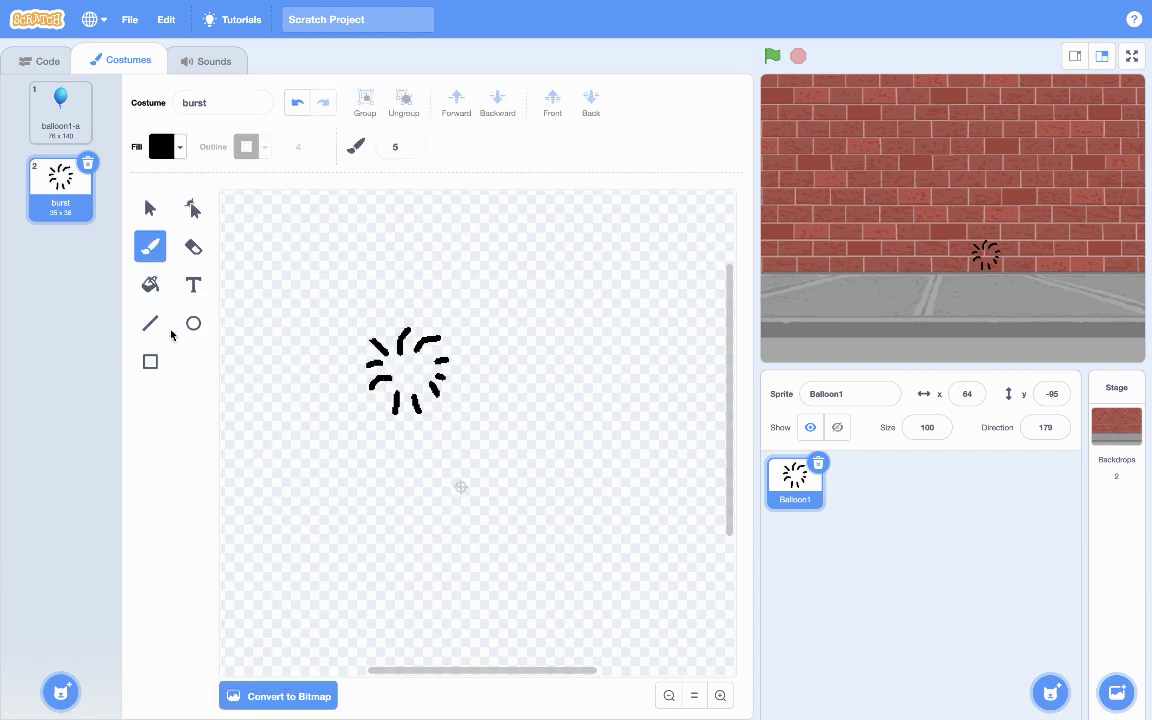
# Step: Reselect the balloon1-a costume and insert a switch costume to burst block directly under the green flag block in the sprite's script
pyautogui.click(60, 112)
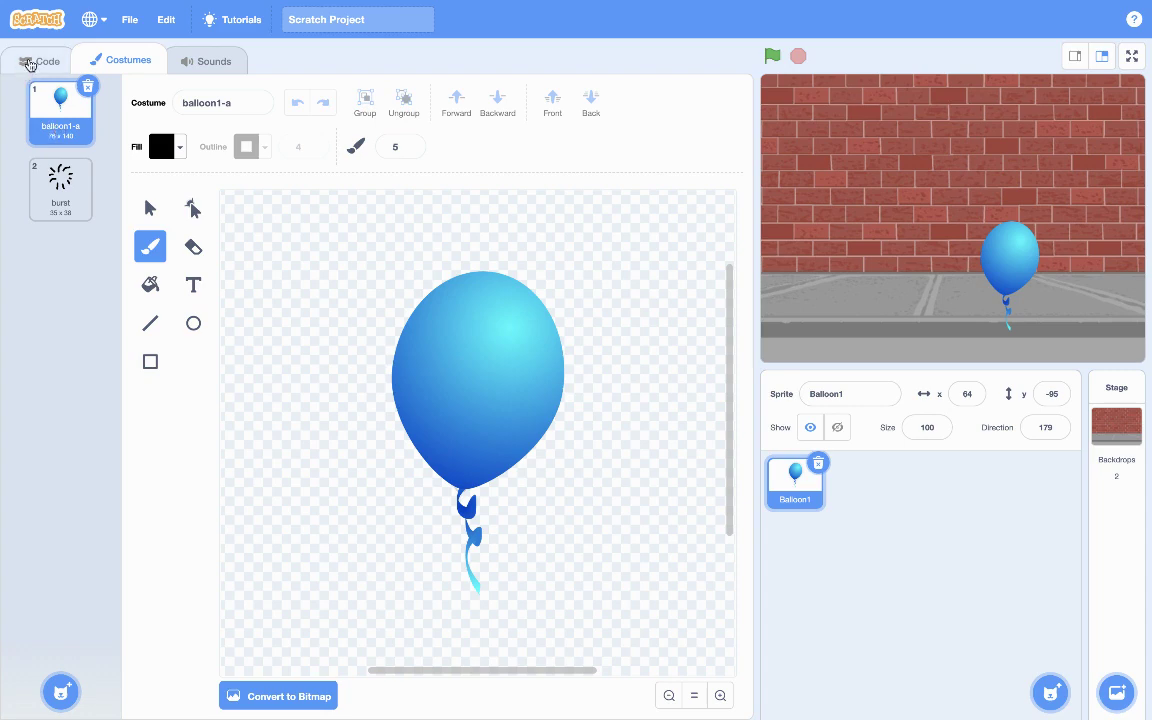
pyautogui.click(36, 61)
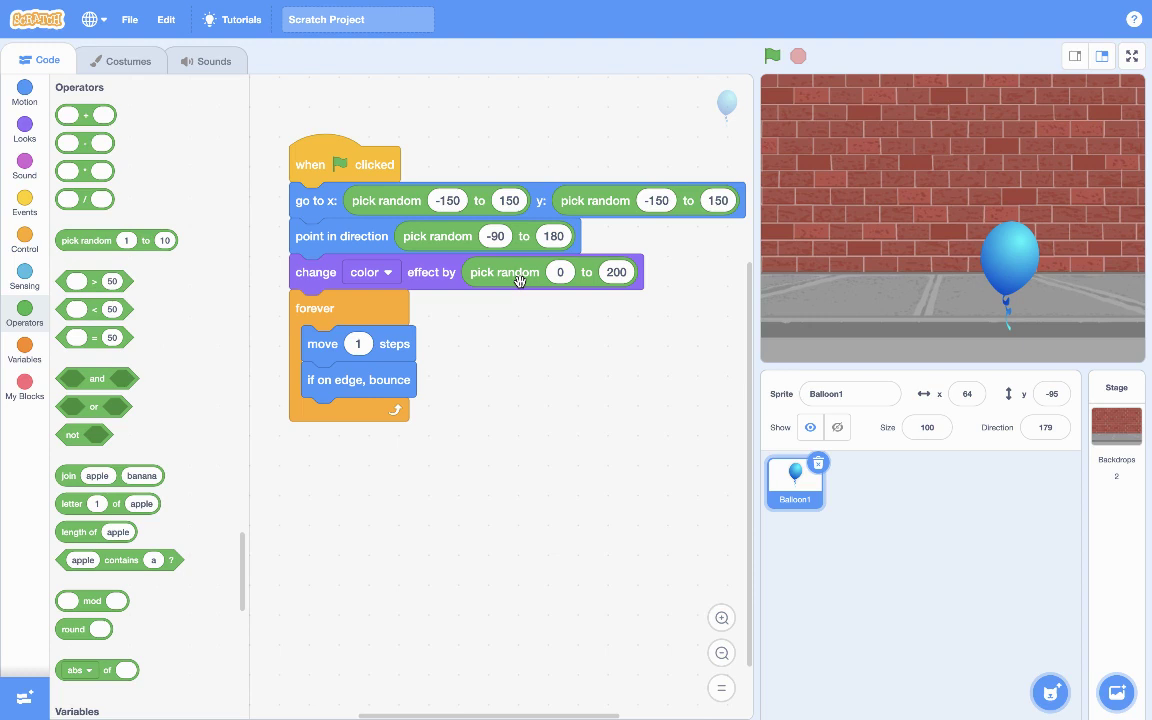
pyautogui.click(25, 131)
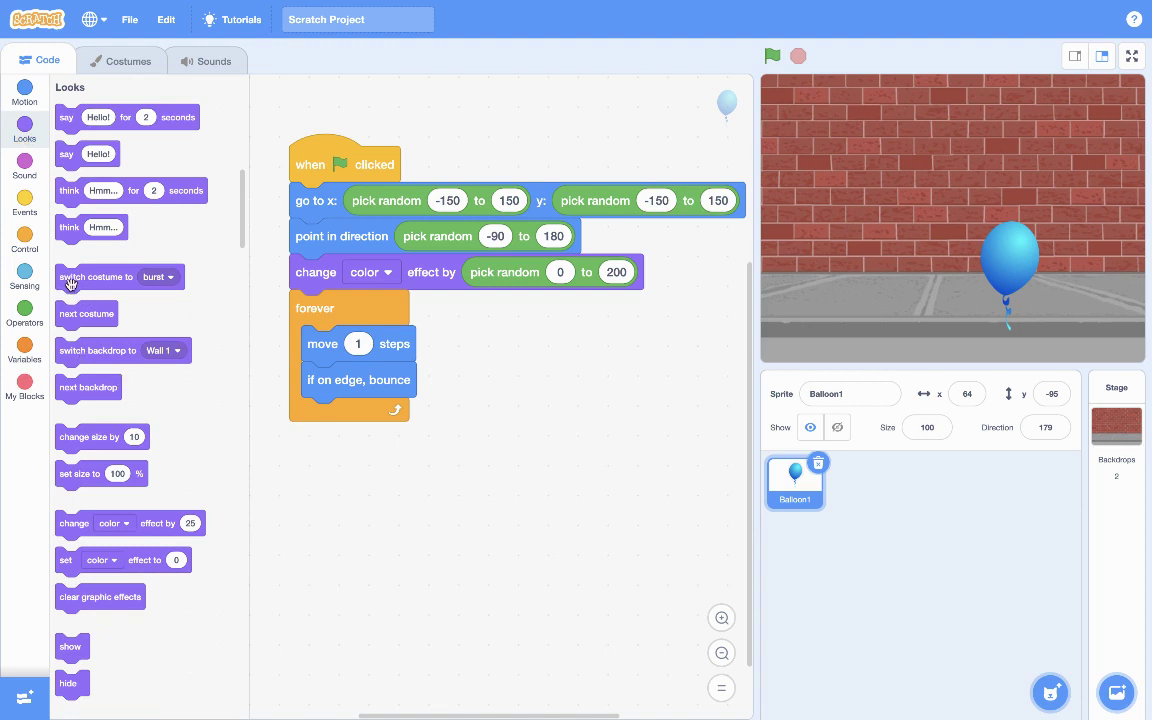
pyautogui.click(70, 284)
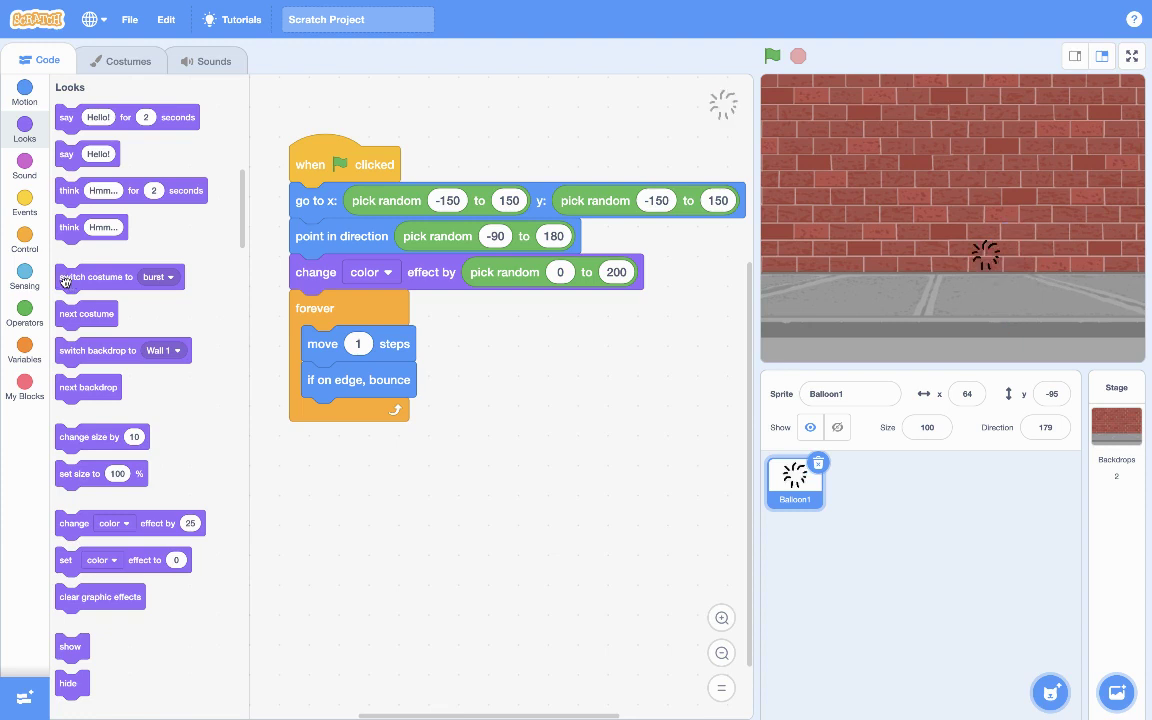
pyautogui.moveTo(70, 284); pyautogui.dragTo(293, 201)
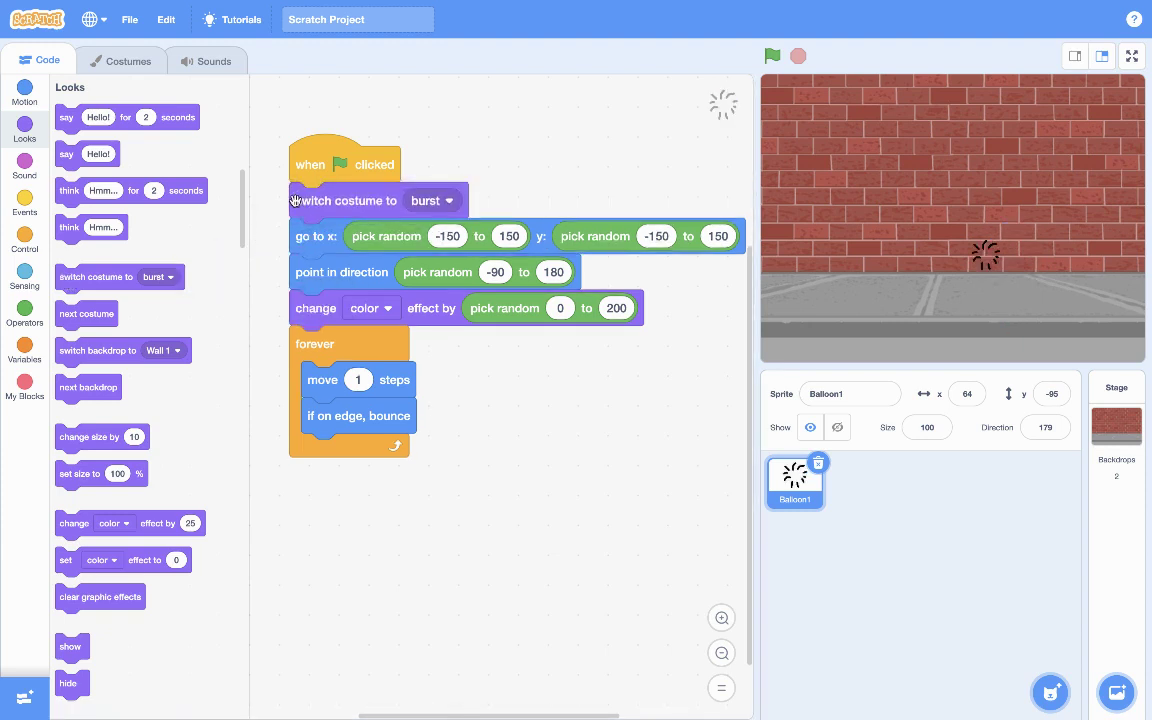